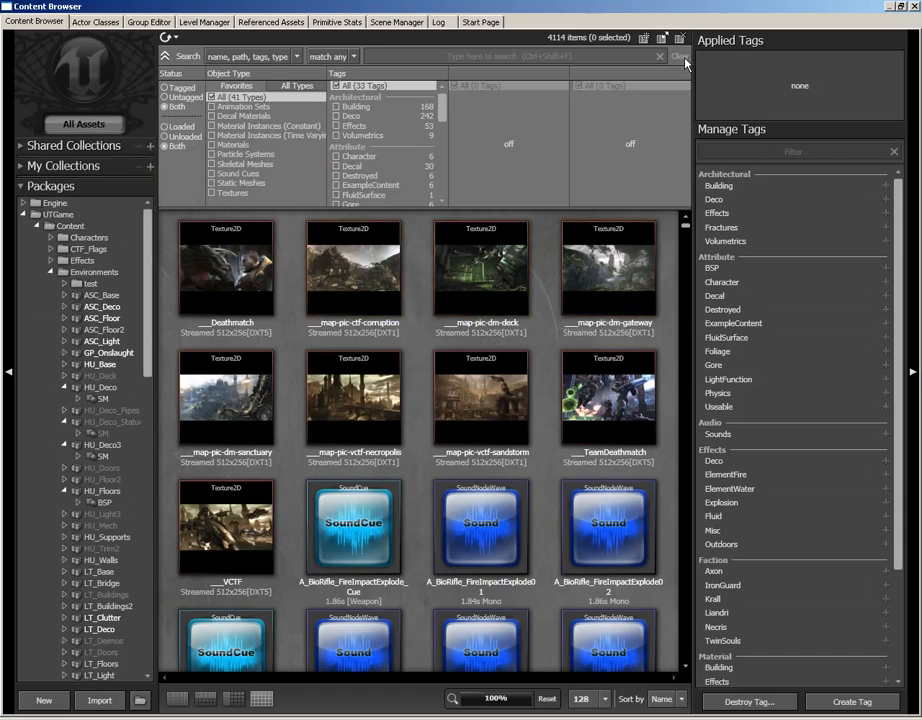
# - Apply the Misc (Effects) tag to the ___Deathmatch texture and remove it again
pyautogui.click(239, 284)
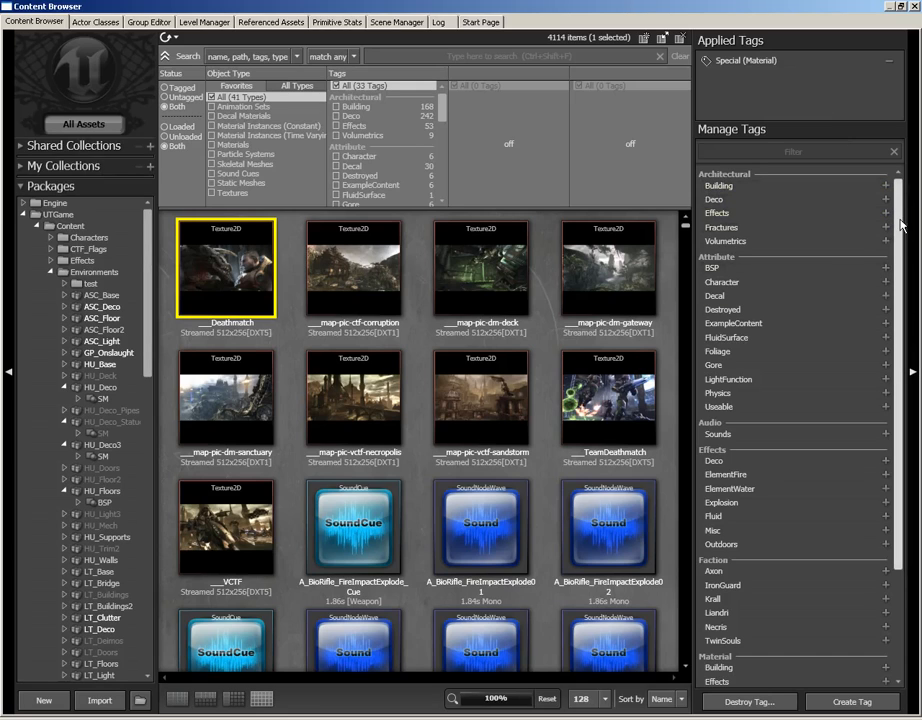
pyautogui.moveTo(905, 226); pyautogui.dragTo(900, 325)
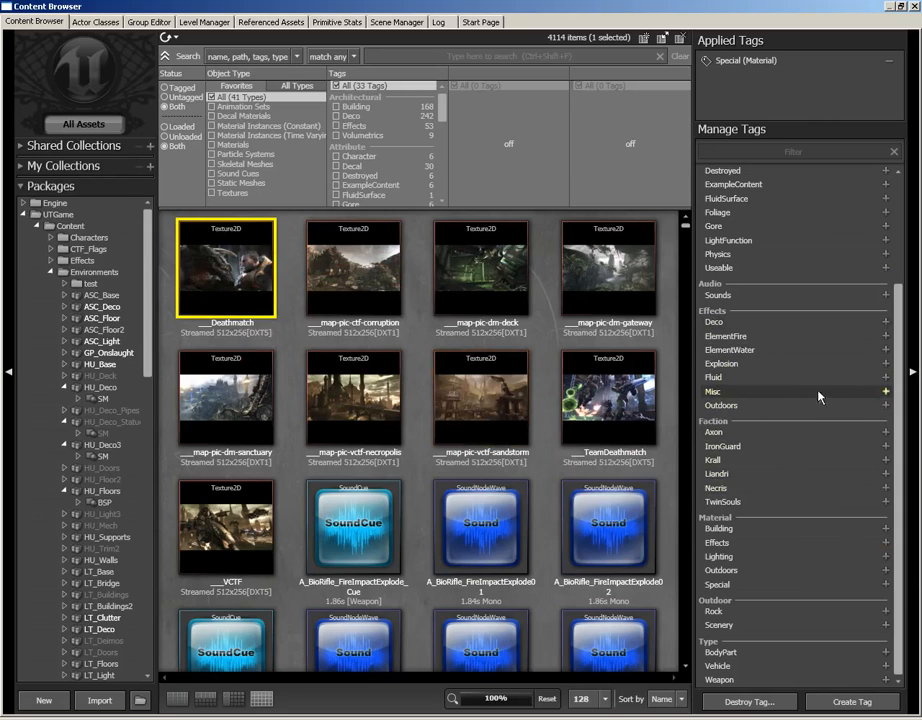
pyautogui.click(886, 392)
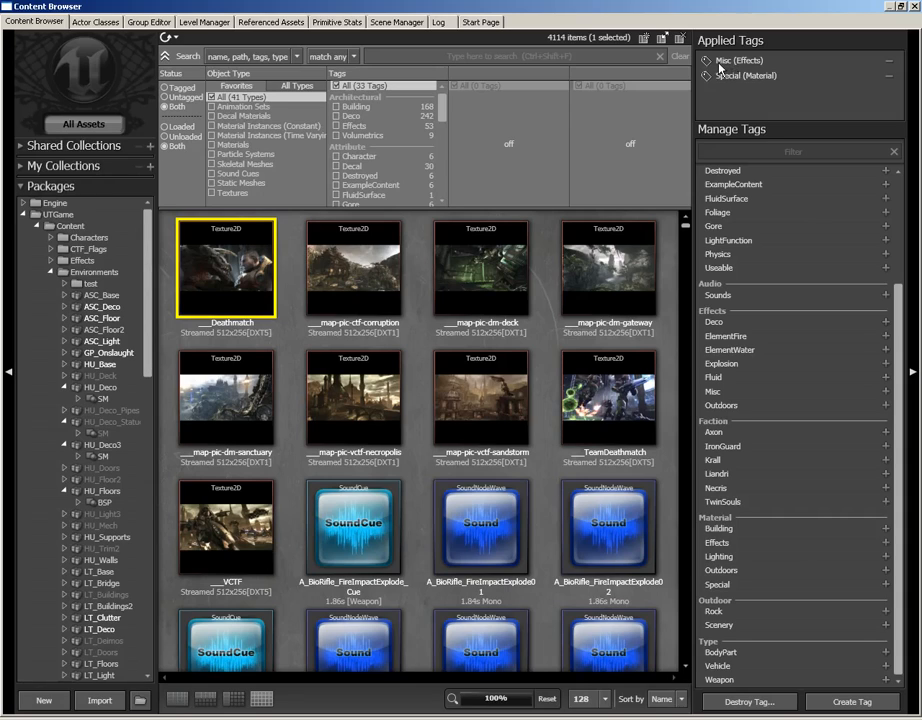
pyautogui.click(891, 65)
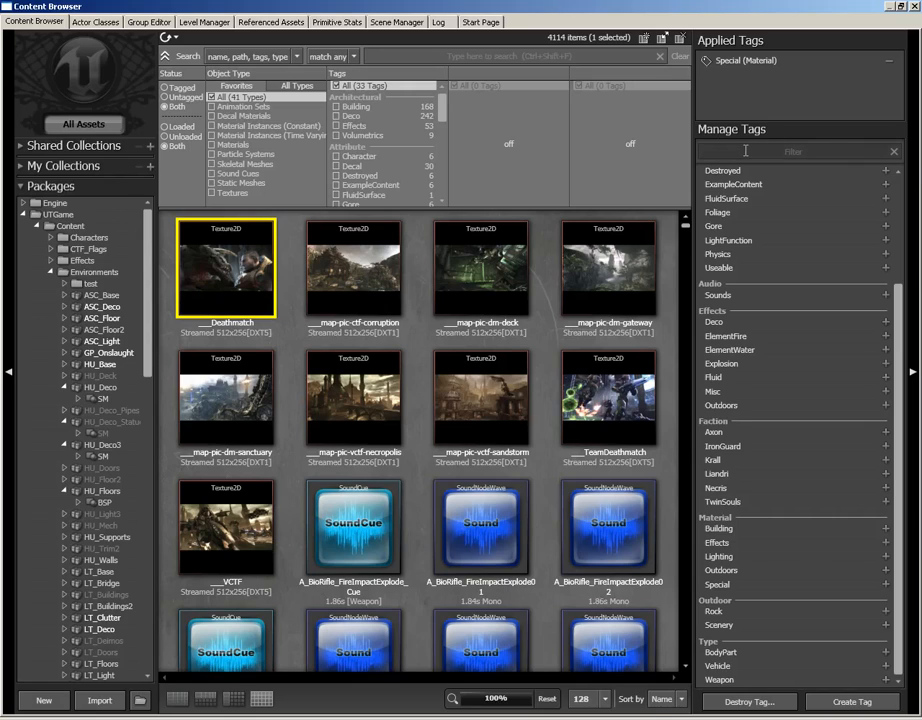
# - Filter the list of manageable tags by "mat"
pyautogui.write('mat')
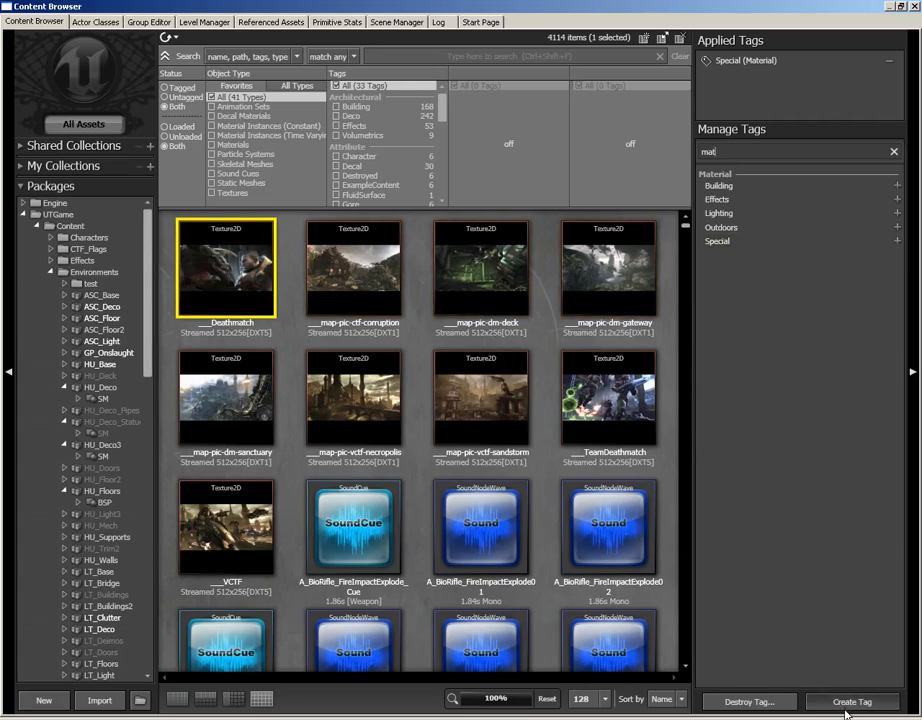
# - Close the Material Editor window behind the Content Browser and return the Content Browser to full size
pyautogui.click(902, 7)
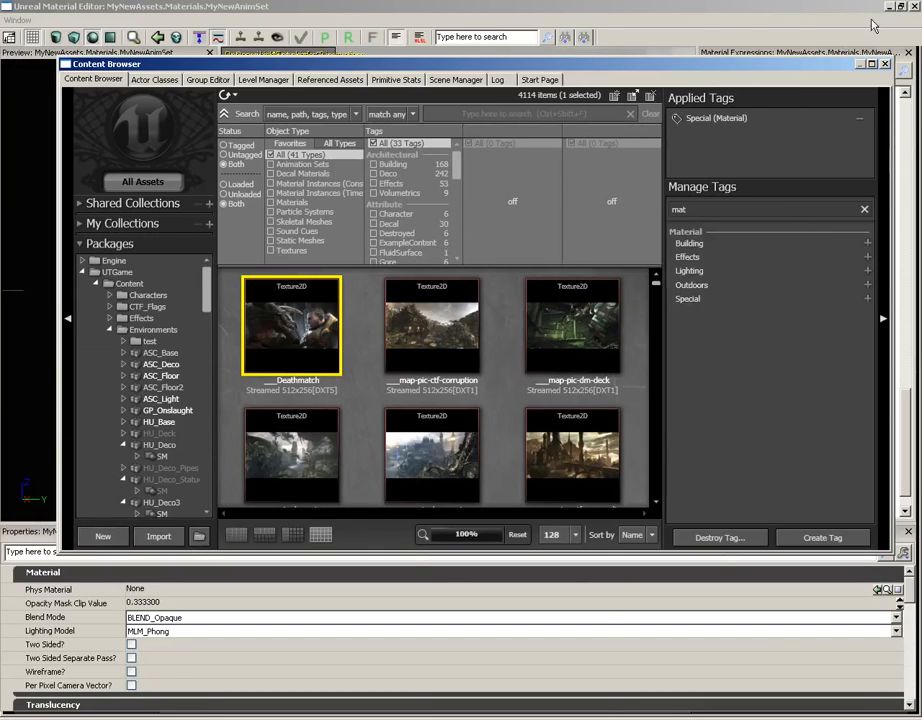
pyautogui.click(911, 7)
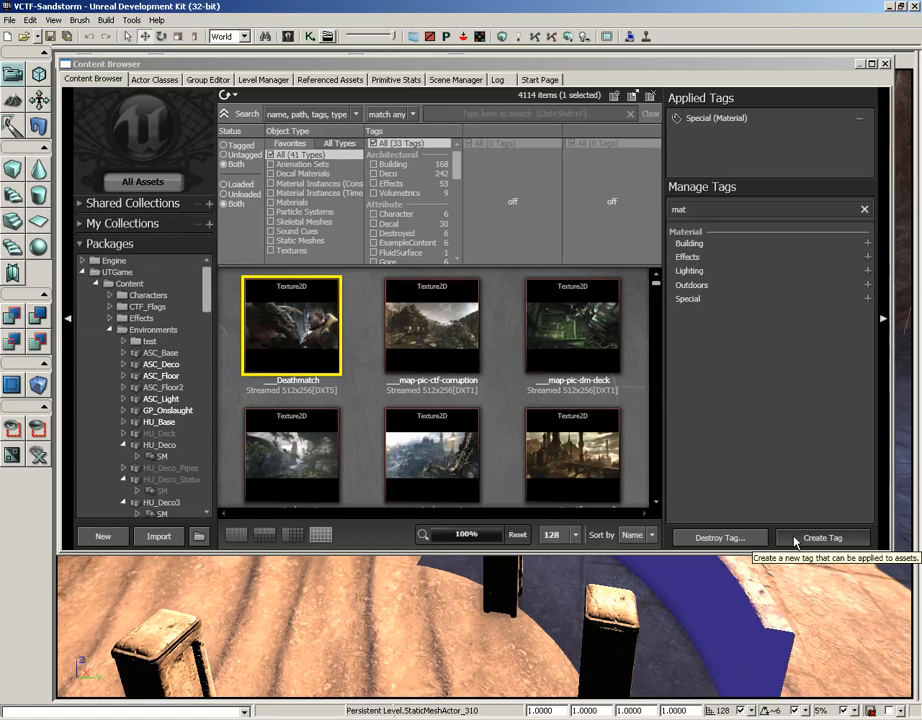
pyautogui.click(871, 63)
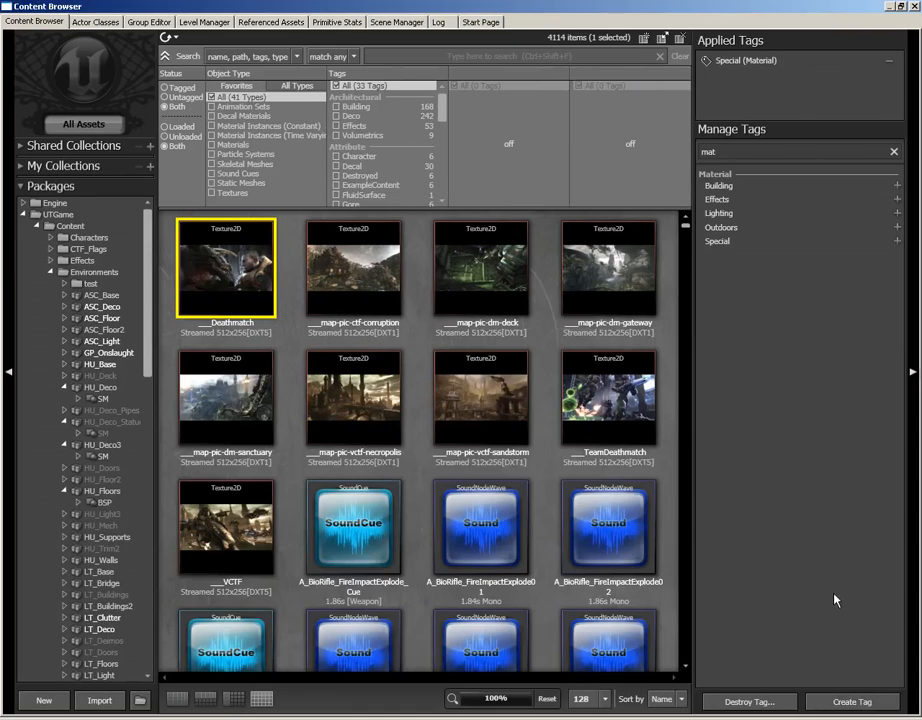
# - Create a new tag named GameTypeScreens in a new group called CustomTags
pyautogui.click(840, 703)
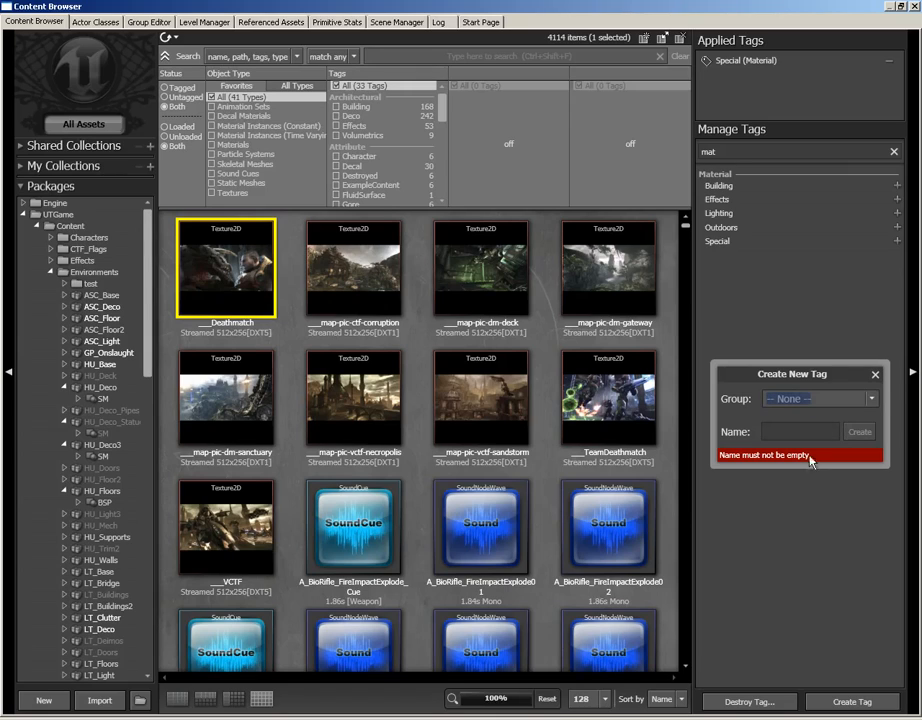
pyautogui.click(767, 430)
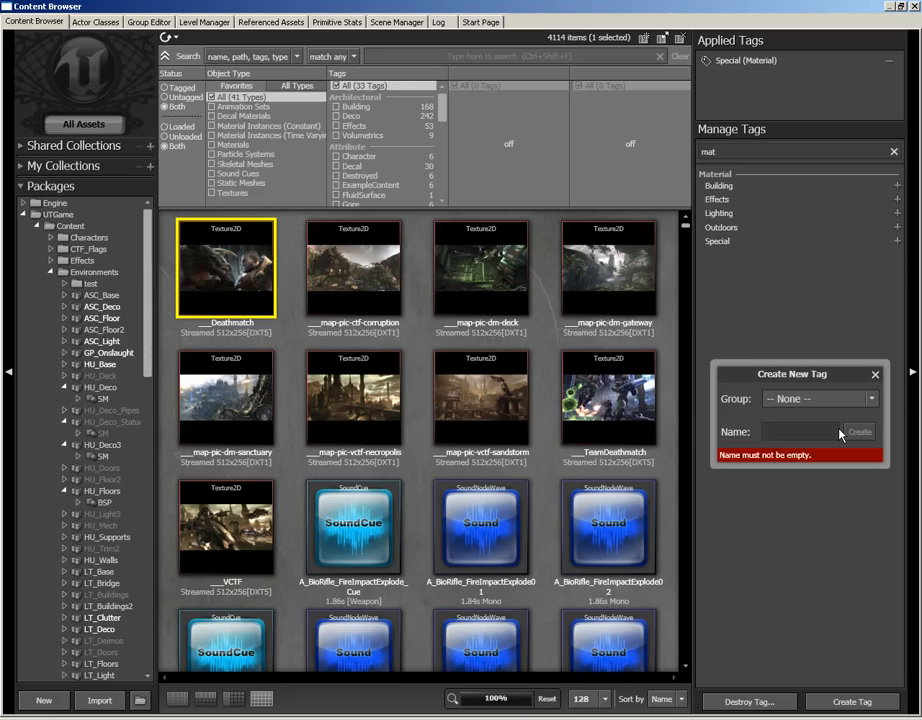
pyautogui.write('GameTypeScreens')
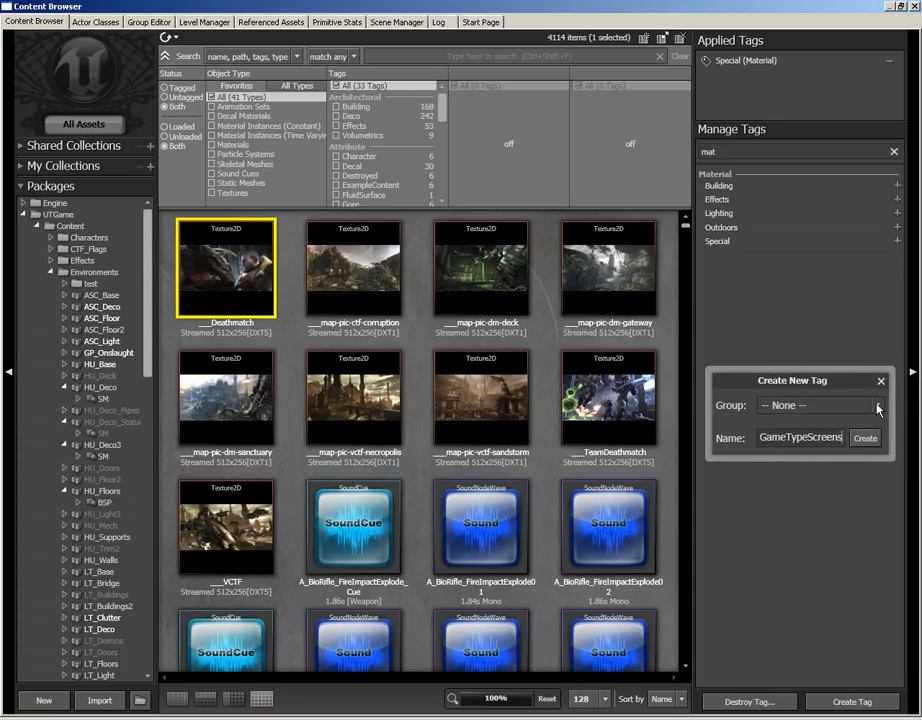
pyautogui.click(877, 406)
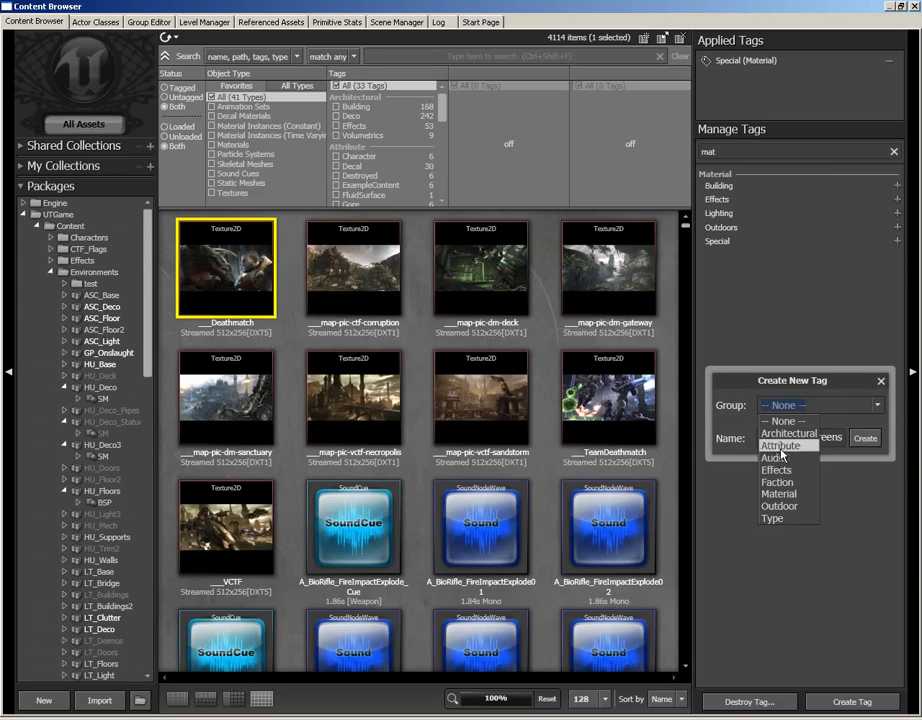
pyautogui.click(781, 494)
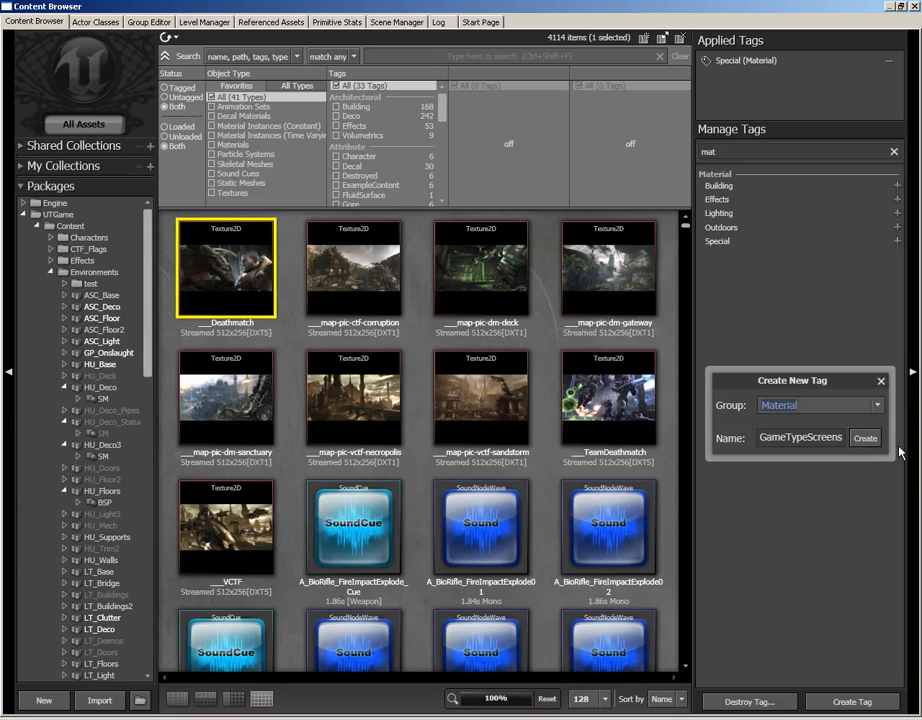
pyautogui.write('Custon')
pyautogui.press('BackSpace')
pyautogui.write('mTags')
pyautogui.click(865, 438)
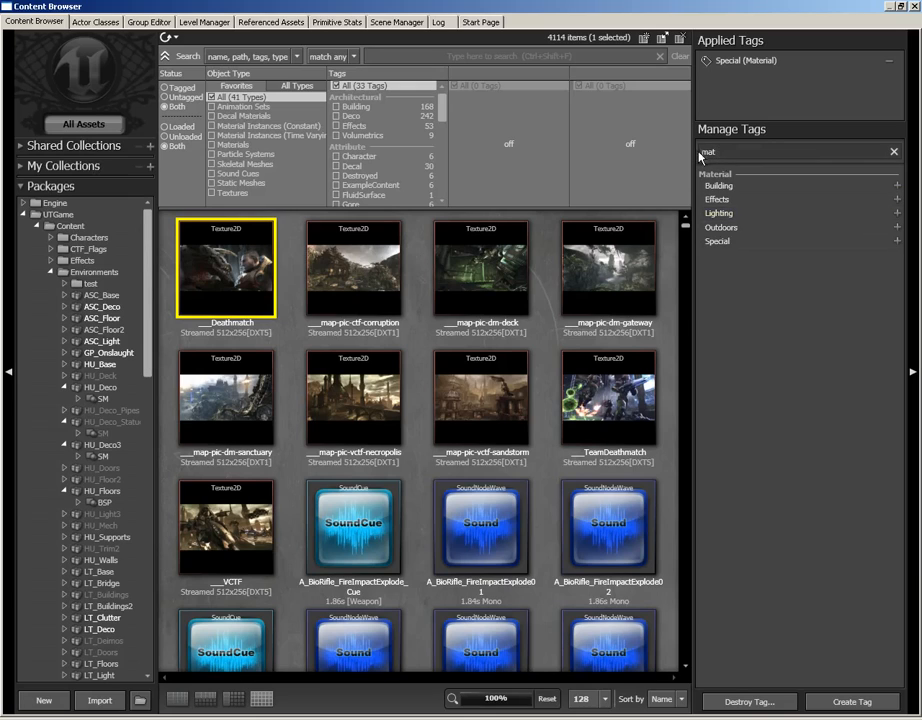
# - Clear the tag filter and apply the GameTypeScreens tag to all textures from ___Deathmatch through ___VCTF
pyautogui.click(893, 153)
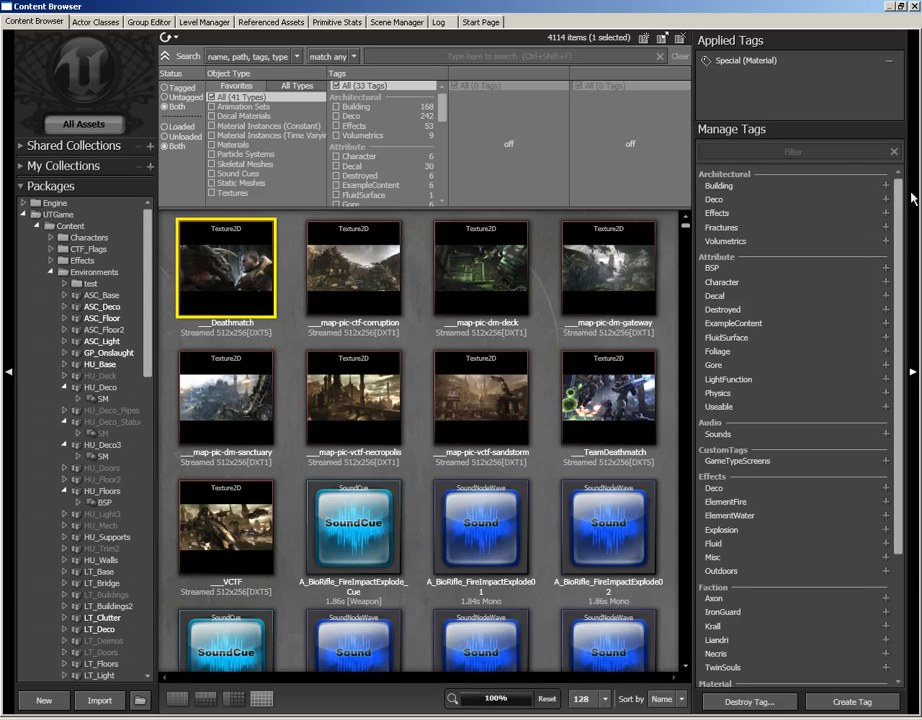
pyautogui.moveTo(901, 275); pyautogui.dragTo(899, 303)
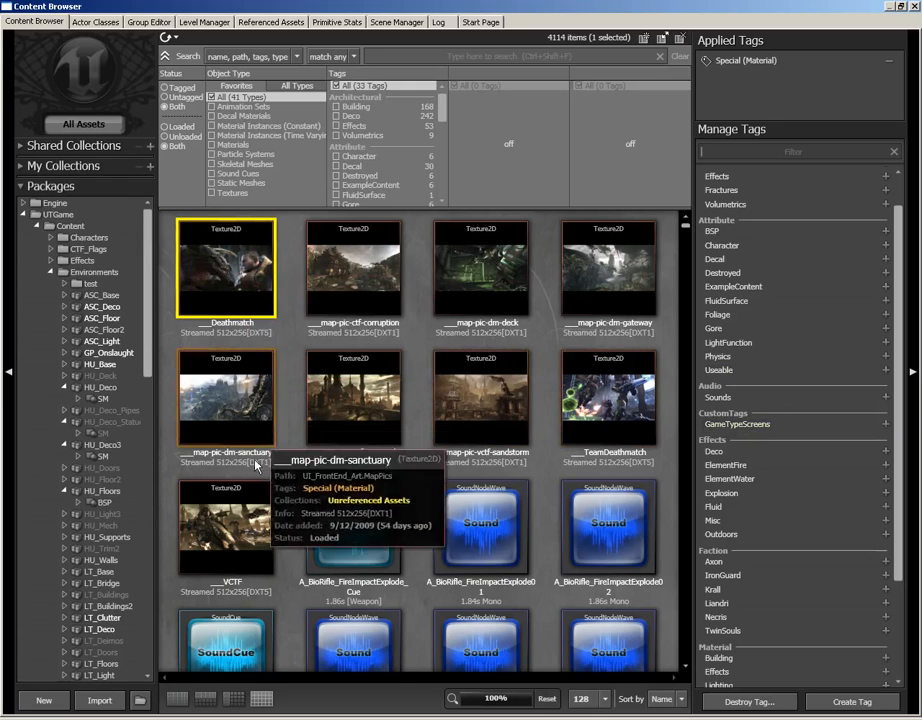
pyautogui.keyDown('shift'); pyautogui.click(235, 522); pyautogui.keyUp('shift')
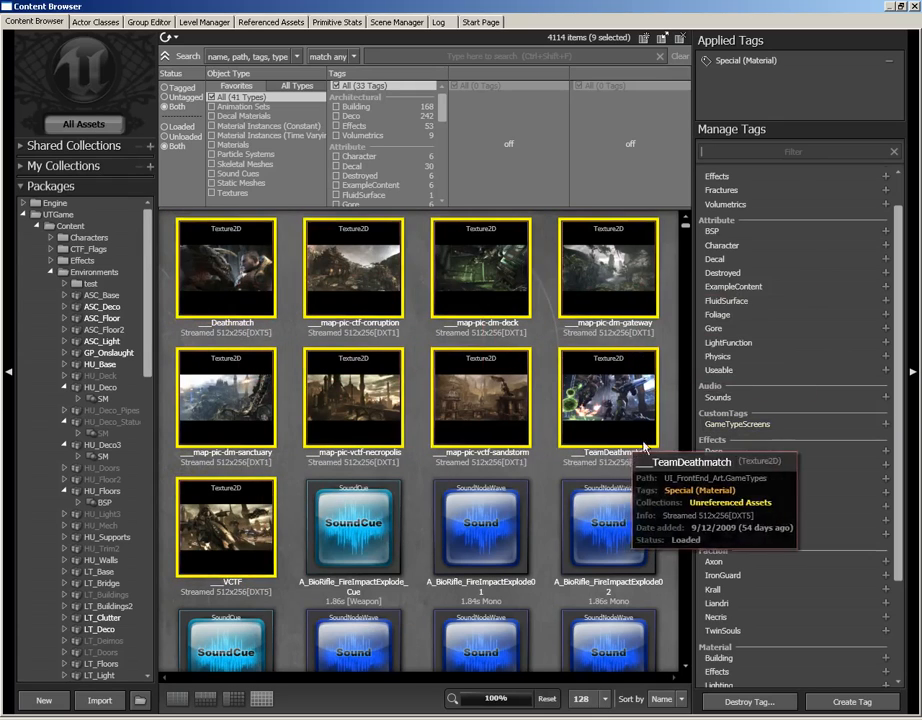
pyautogui.click(885, 425)
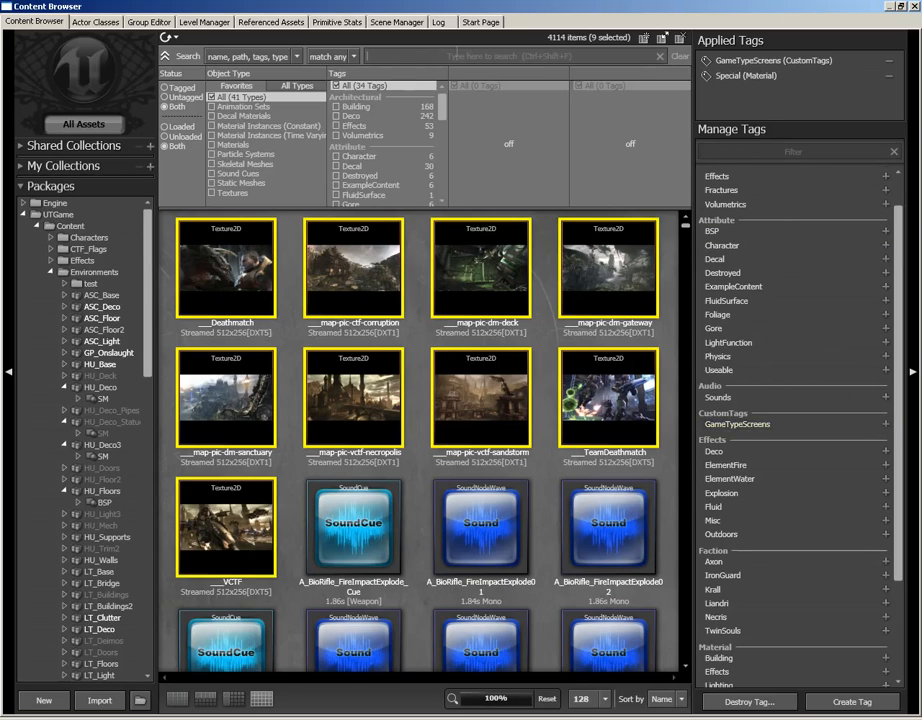
# - Filter the assets to Textures tagged GameTypeScreens to review them, and clear all filters
pyautogui.click(229, 193)
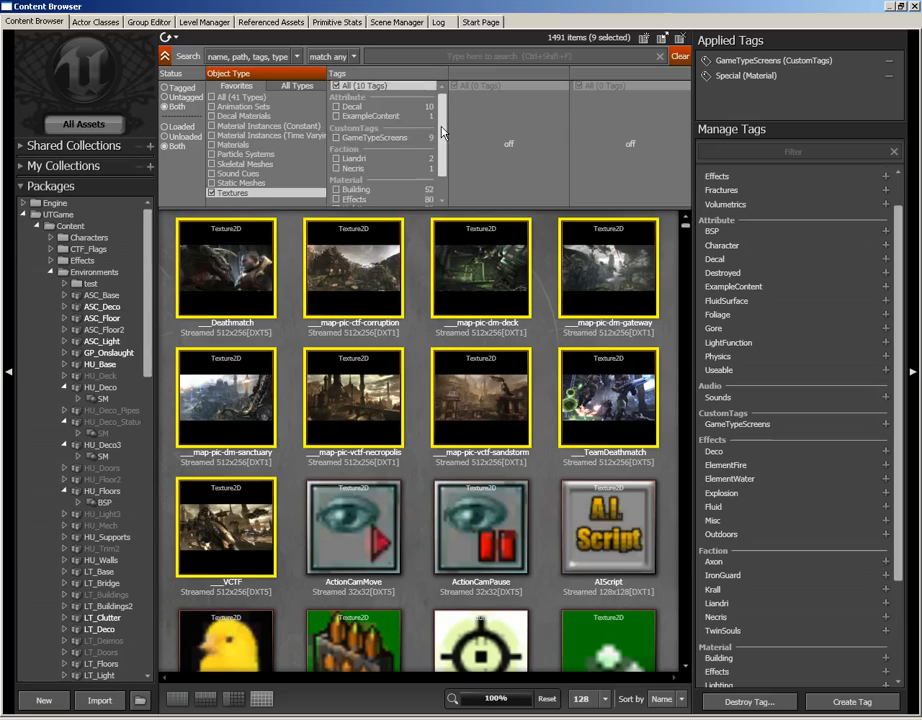
pyautogui.scroll(-1, 400, 133)
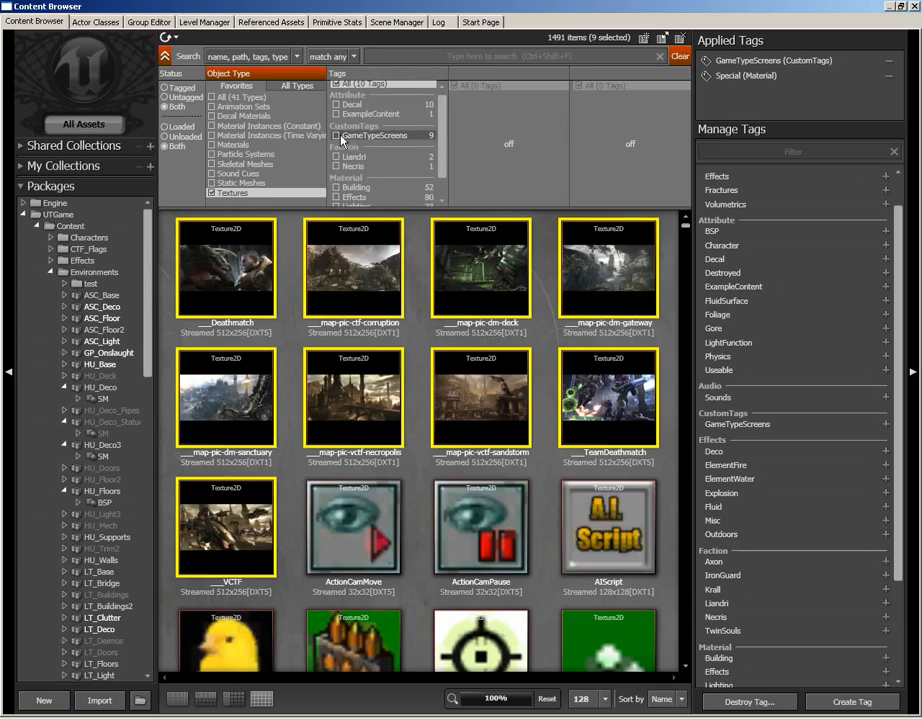
pyautogui.click(339, 137)
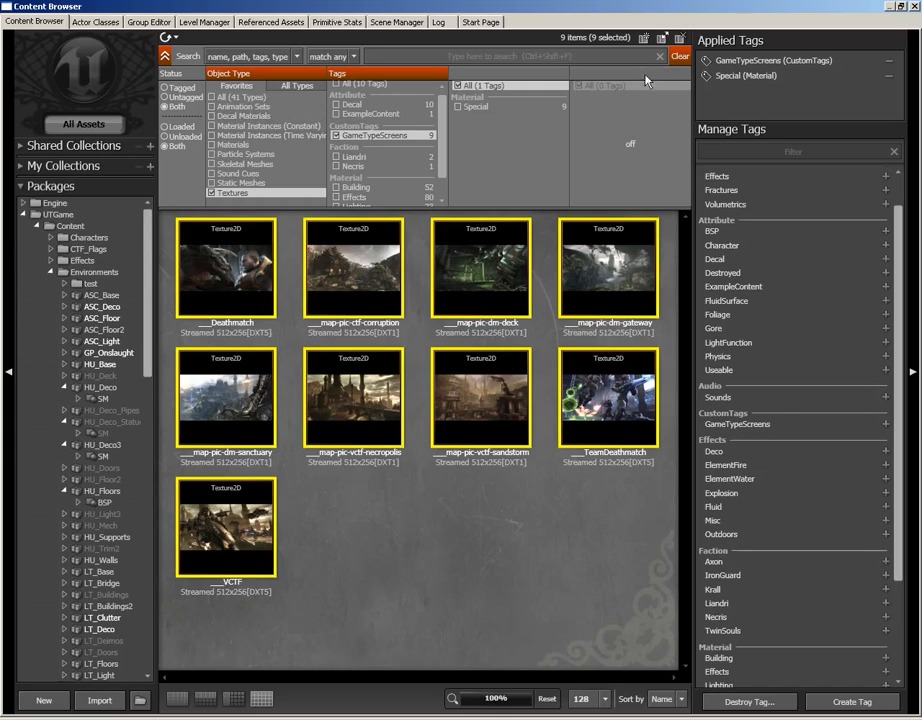
pyautogui.click(680, 56)
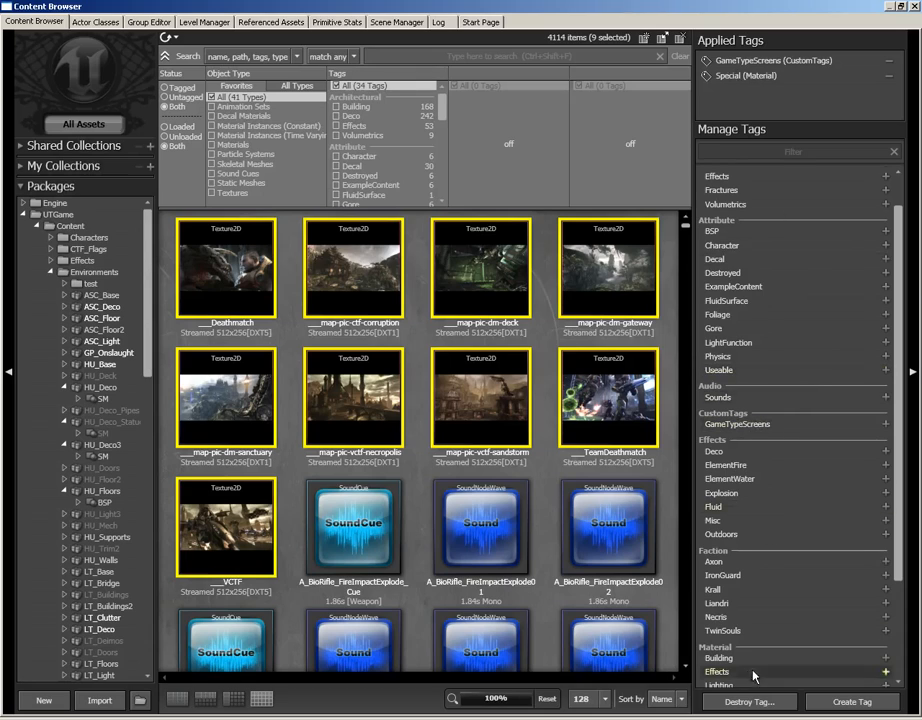
# - Destroy the GameTypeScreens tag and check the applied tags of the ___Deathmatch and ___map-pic-ctf-corruption textures
pyautogui.click(738, 704)
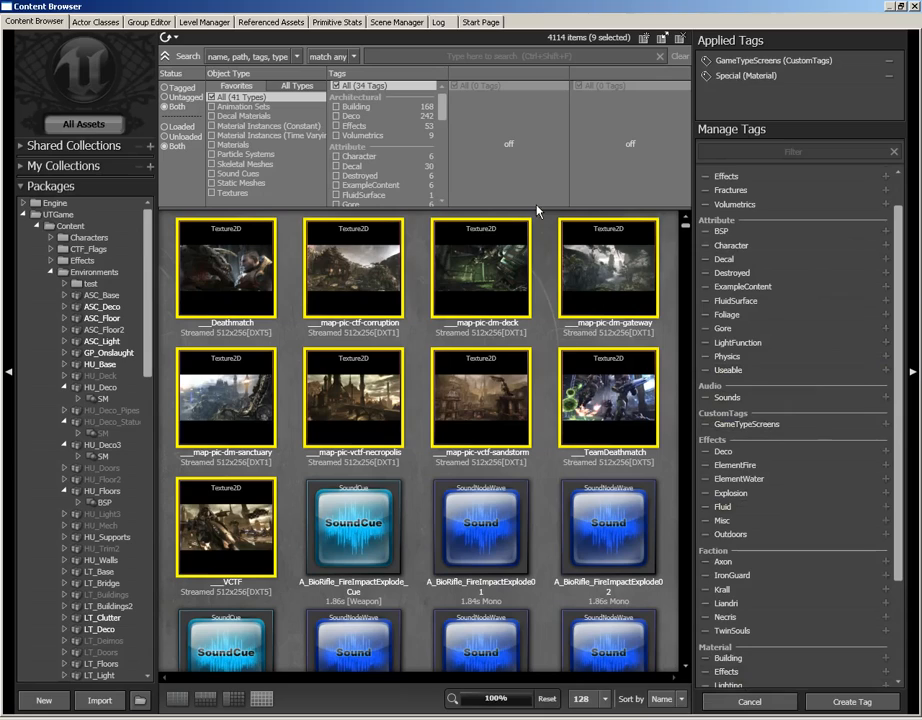
pyautogui.click(706, 427)
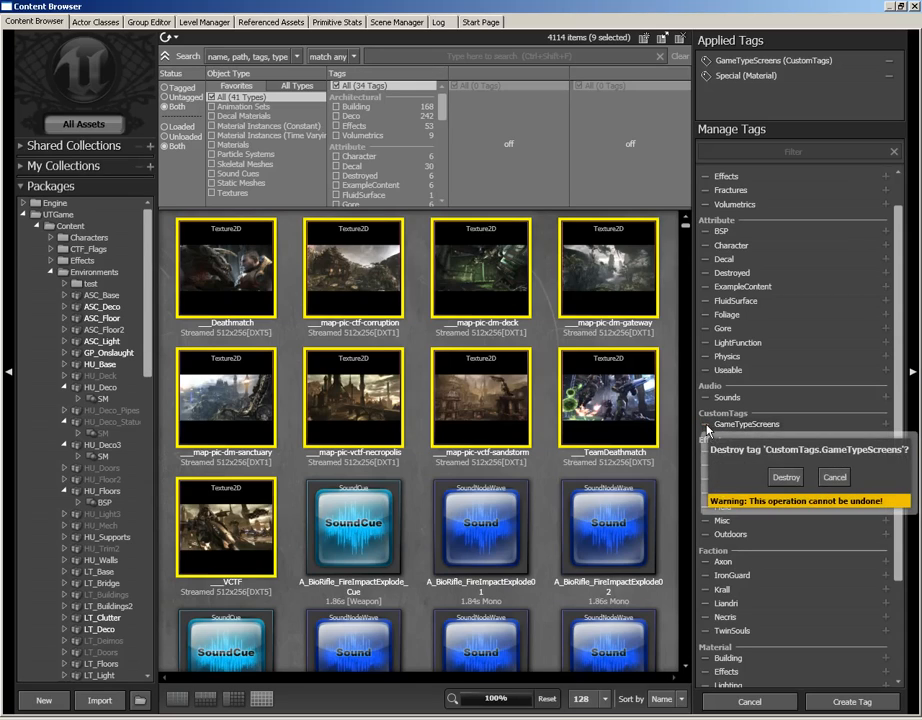
pyautogui.click(786, 477)
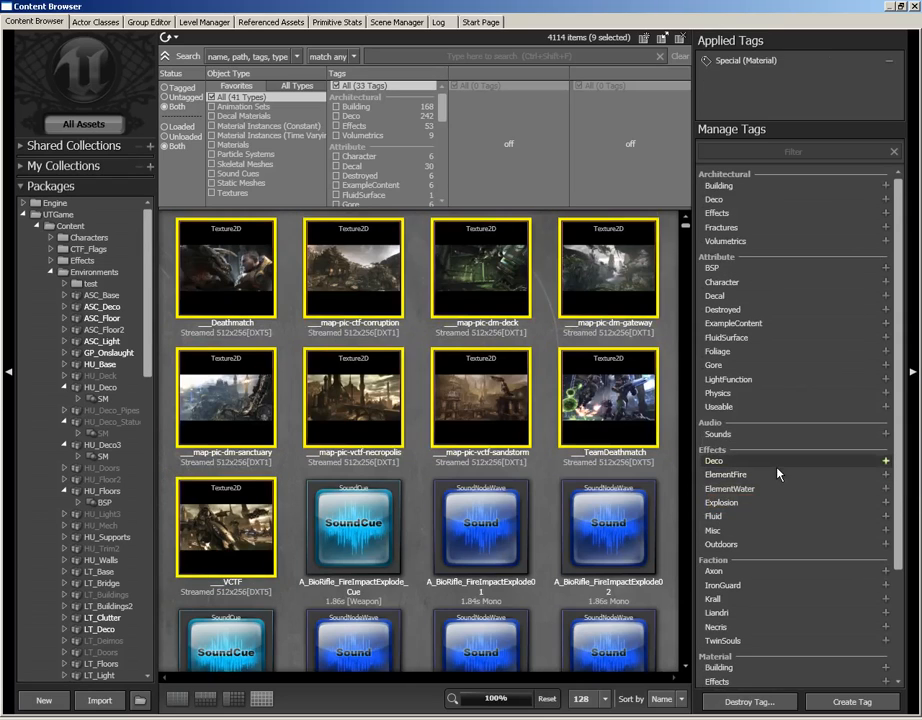
pyautogui.click(225, 265)
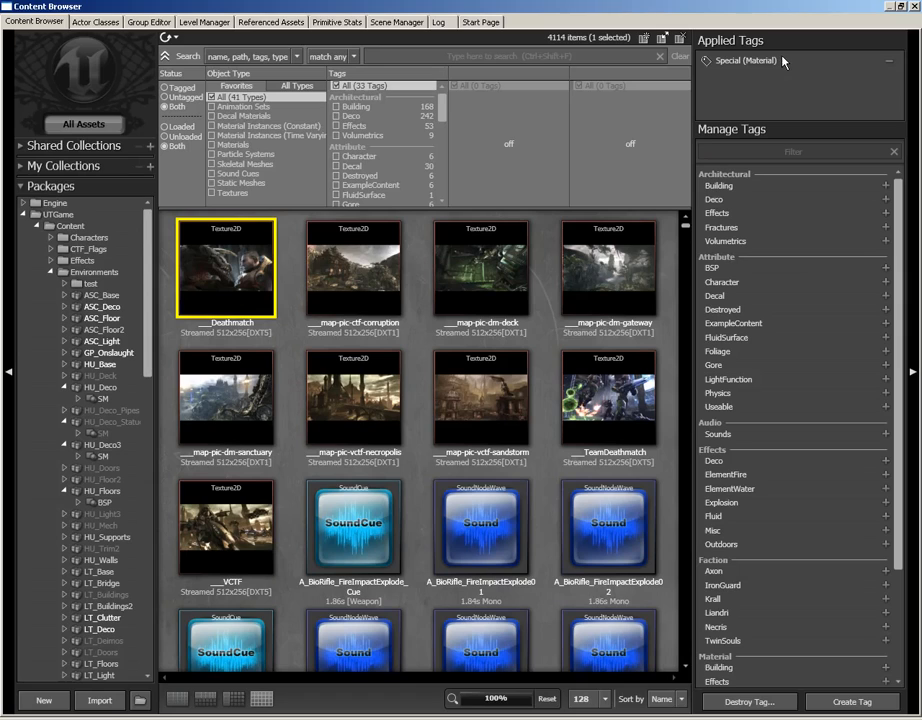
pyautogui.click(373, 268)
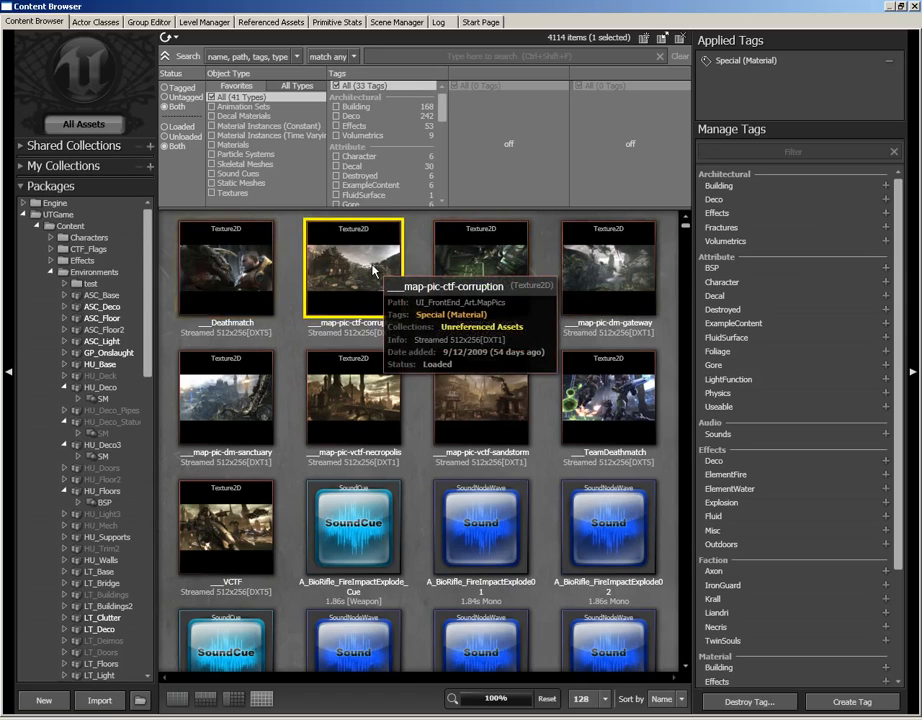